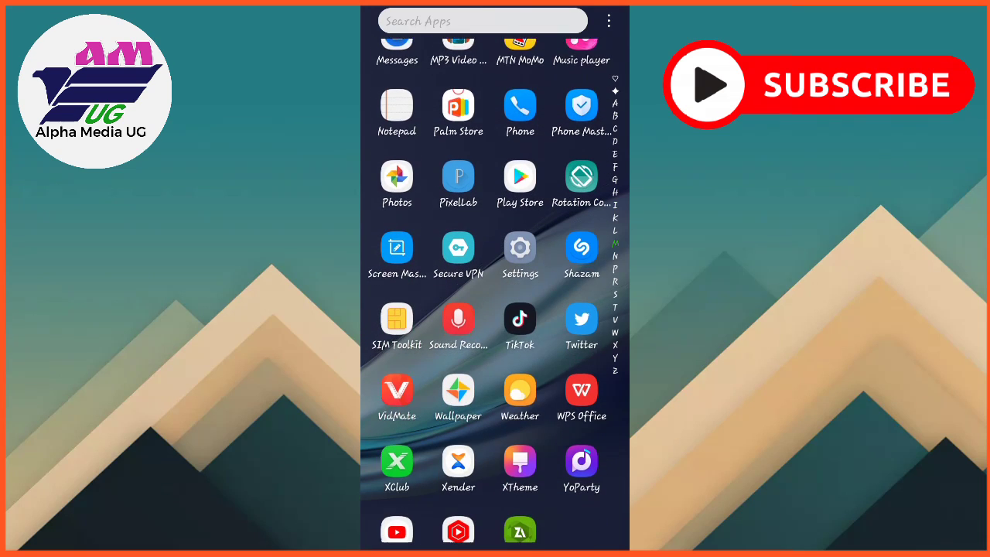
Step: Reach the full list of all 79 apps in Settings and reveal its overflow menu
click(519, 238)
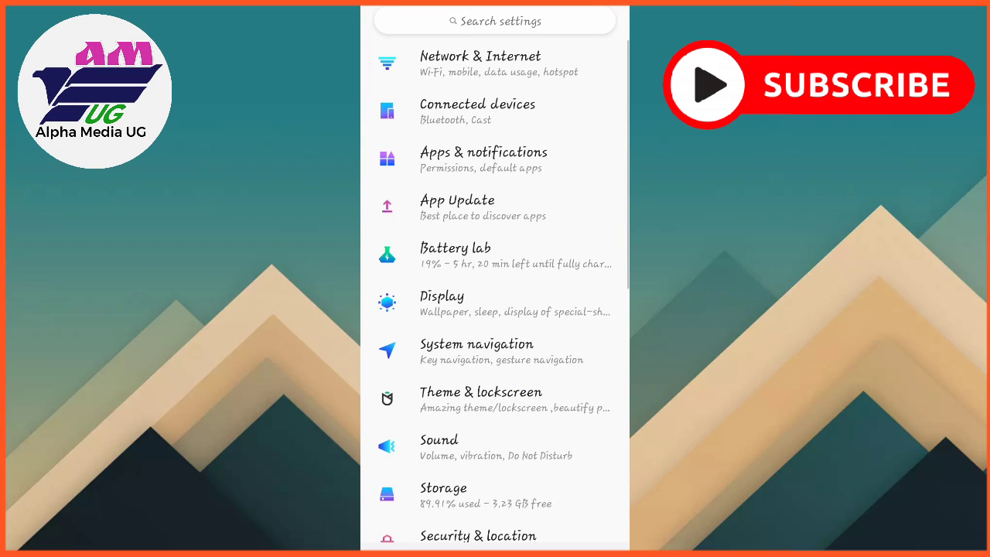
click(495, 159)
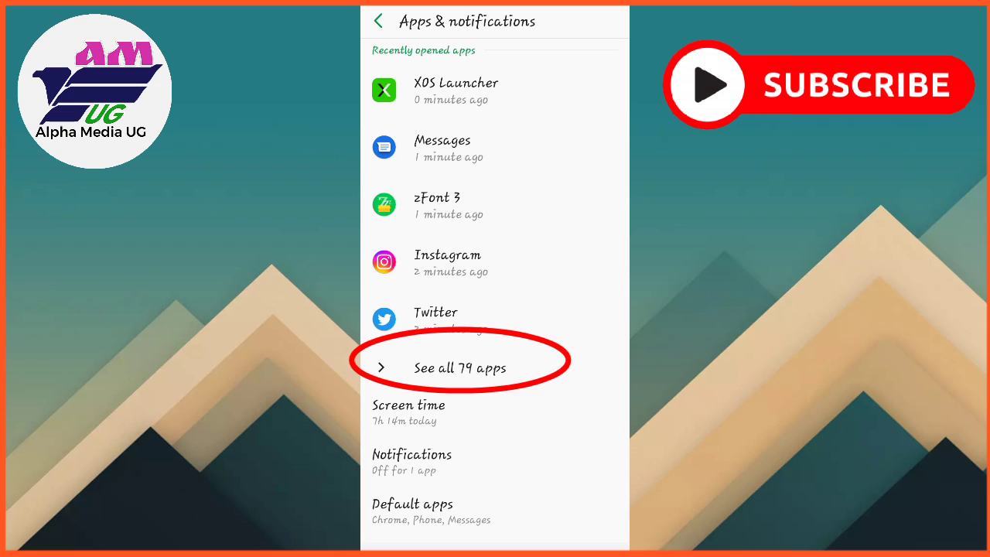
click(460, 367)
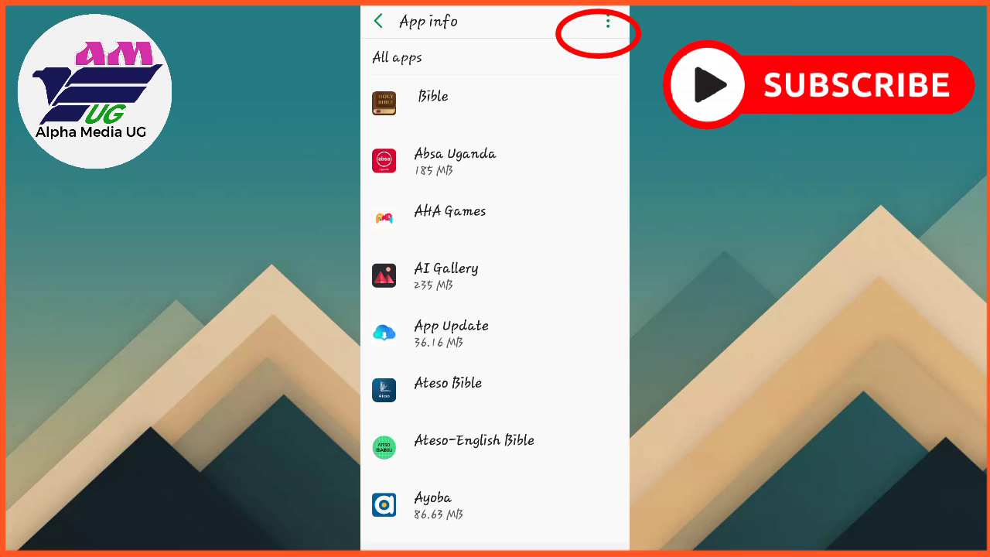
click(607, 22)
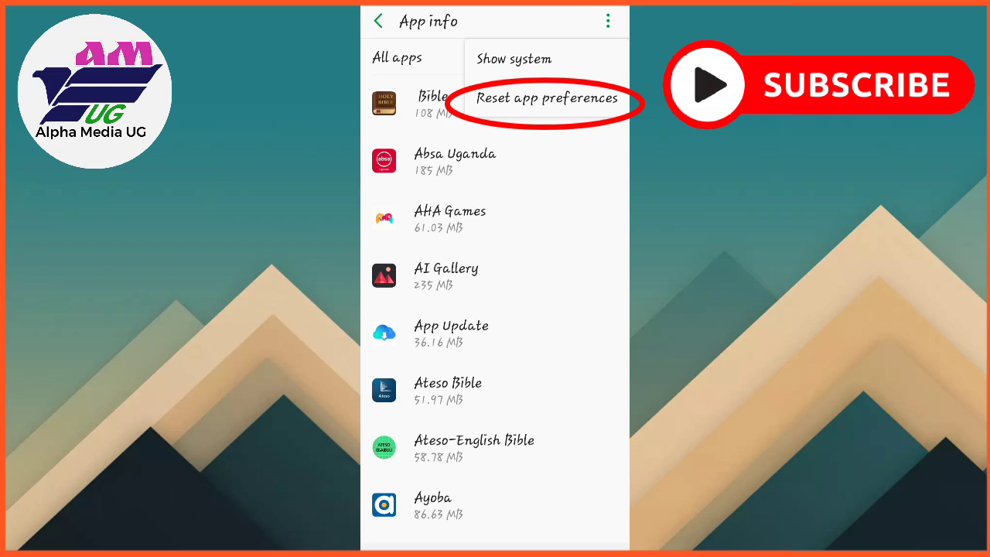
Step: Reset all app preferences, confirming with RESET APPS
click(547, 98)
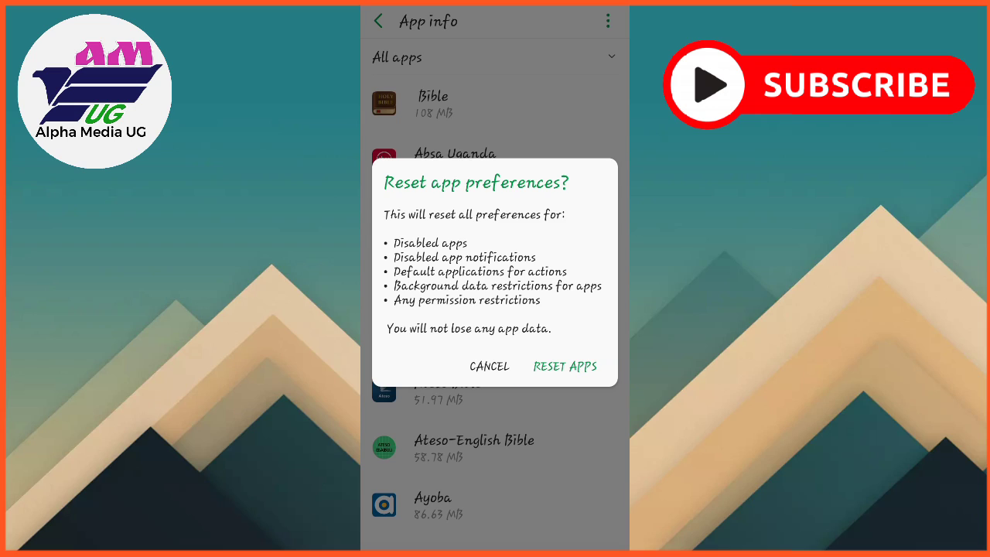
click(564, 366)
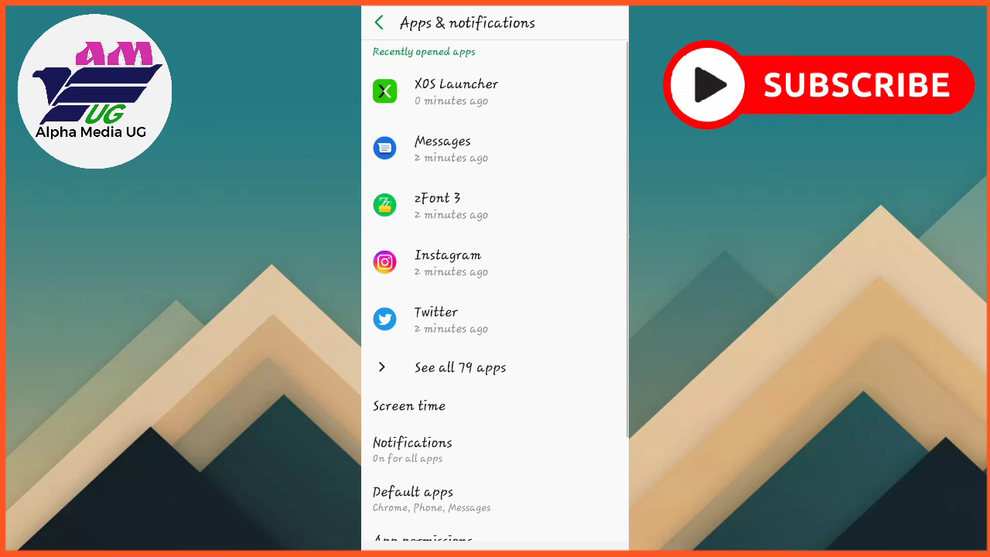
Step: Return to the all-apps list and enable Show system to include system apps
click(460, 367)
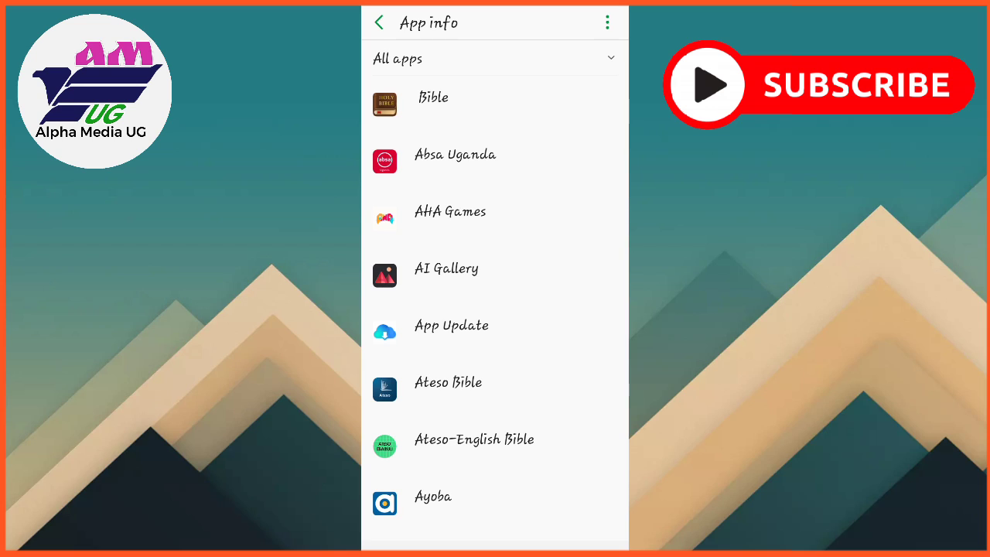
click(607, 23)
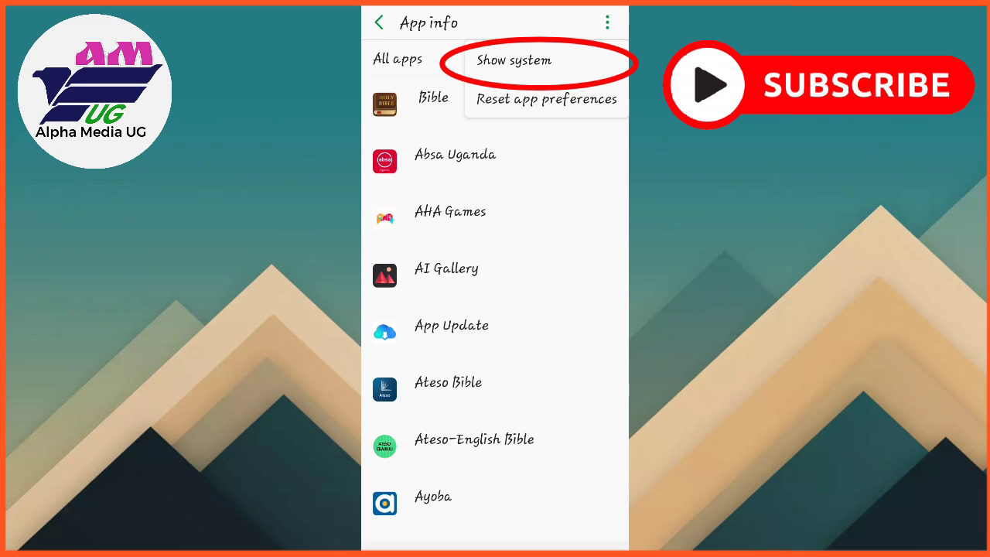
click(514, 60)
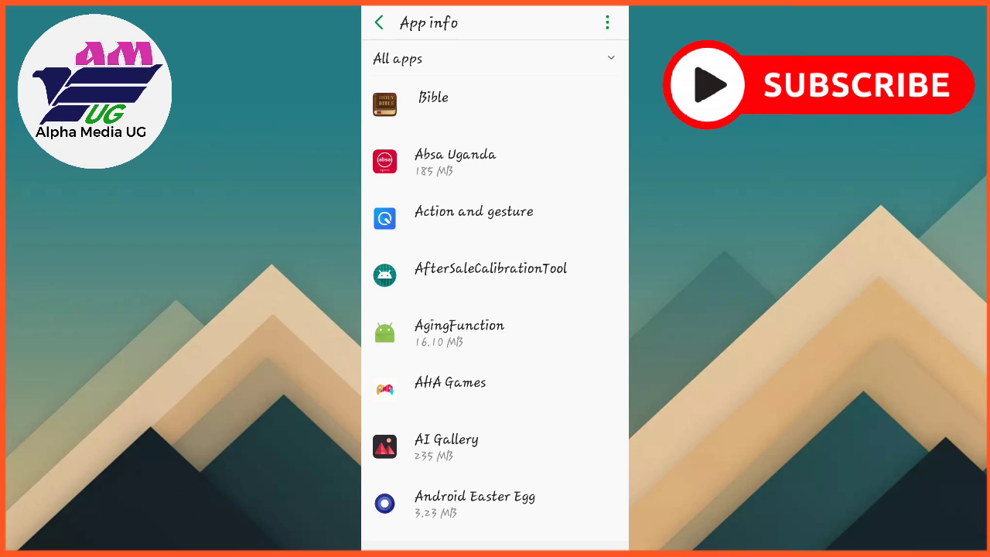
scroll(495, 309, down, 10)
scroll(495, 309, down, 10)
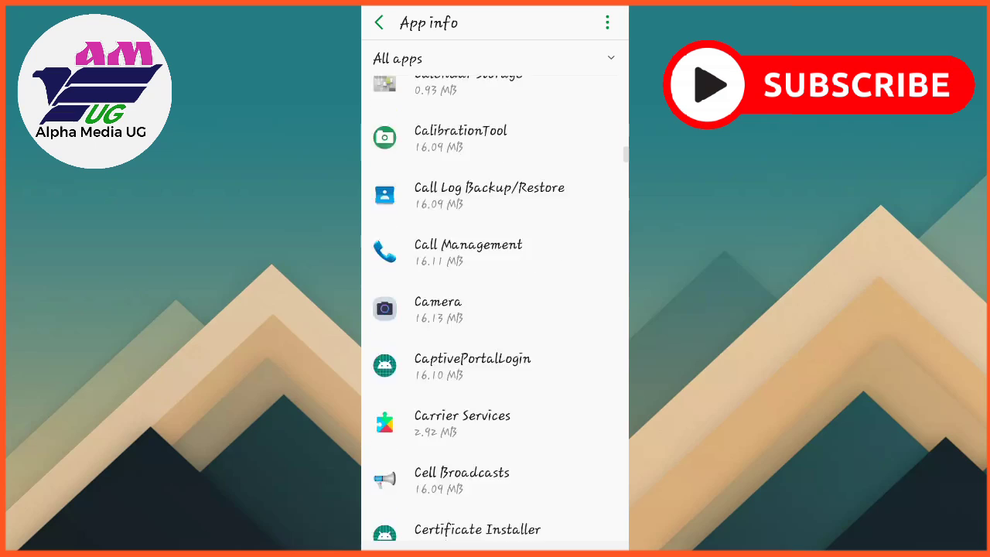
scroll(494, 309, down, 10)
scroll(495, 309, down, 5)
scroll(495, 309, down, 5)
scroll(495, 309, down, 8)
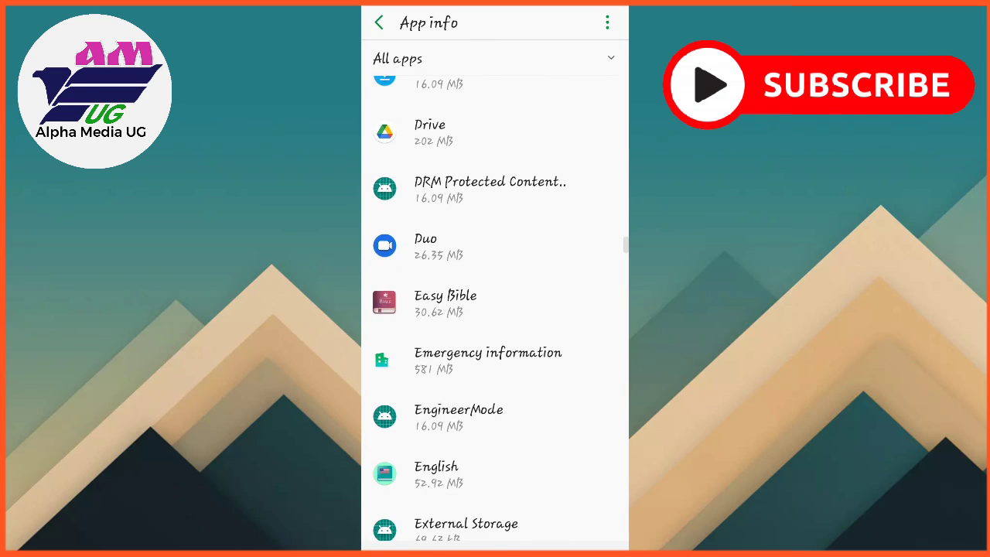